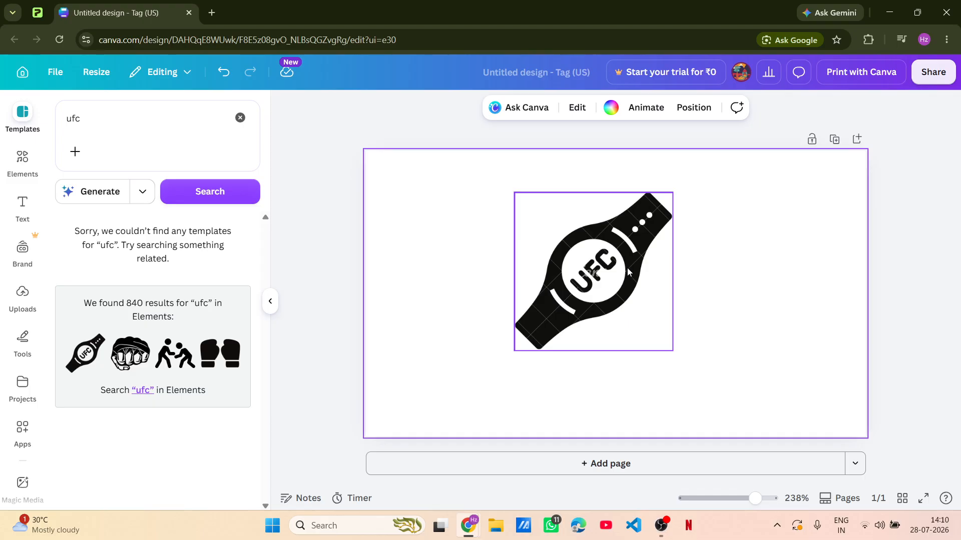
Step: Move the UFC belt graphic down and to the left, and enlarge it to nearly fill the page height
{"action": "left_click_drag", "start_coordinate": [567, 349], "coordinate": [539, 367]}
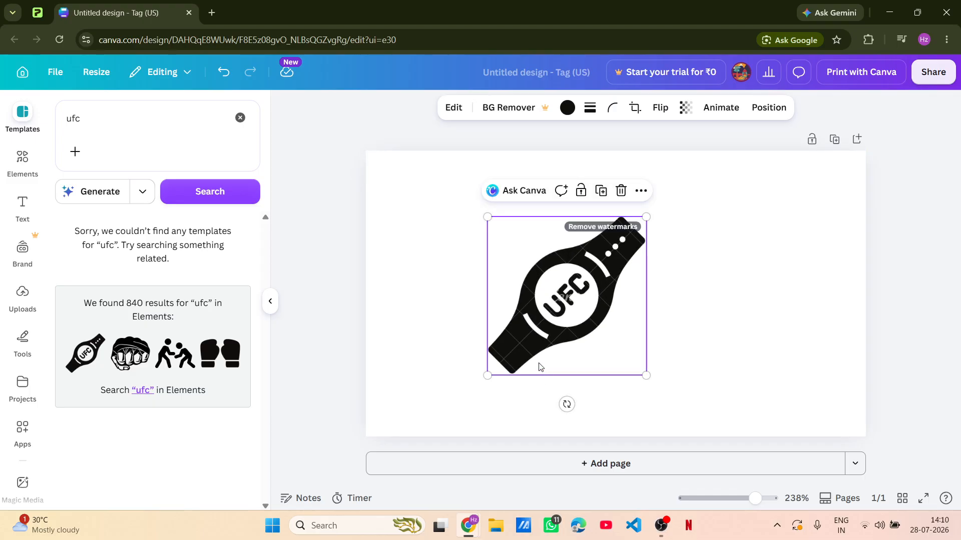
{"action": "left_click_drag", "start_coordinate": [647, 374], "coordinate": [710, 393]}
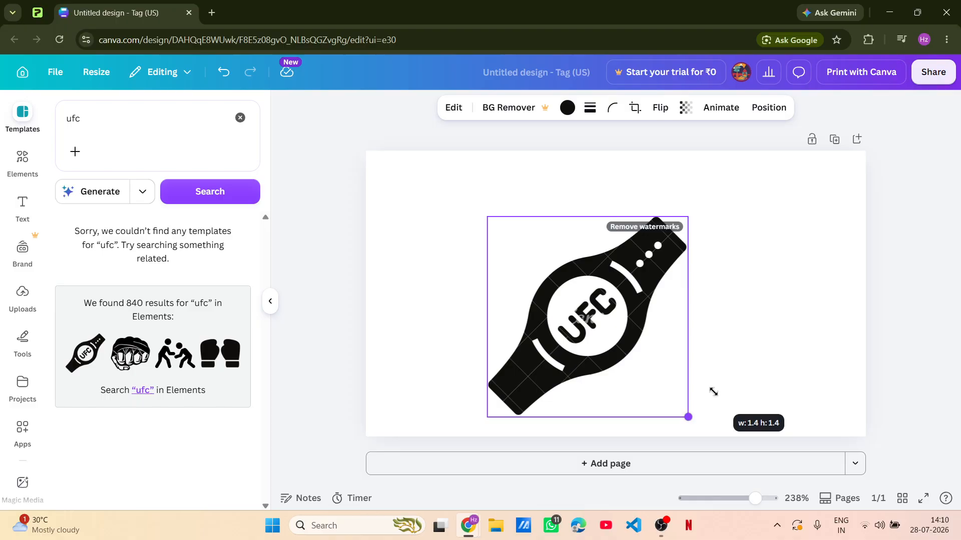
{"action": "left_click_drag", "start_coordinate": [491, 217], "coordinate": [437, 175]}
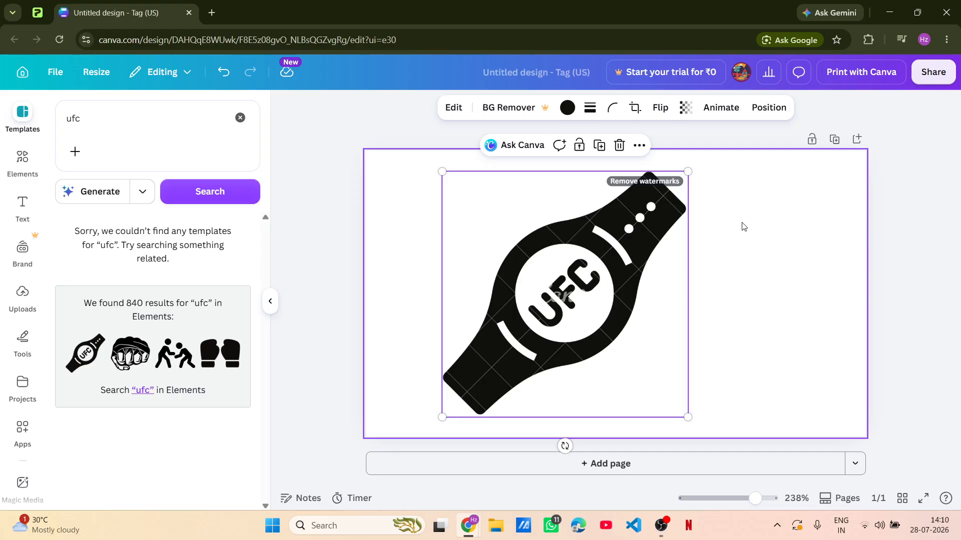
Step: Download the design as a free watermarked PNG draft and check it in the browser's recent downloads
{"action": "left_click", "coordinate": [933, 72]}
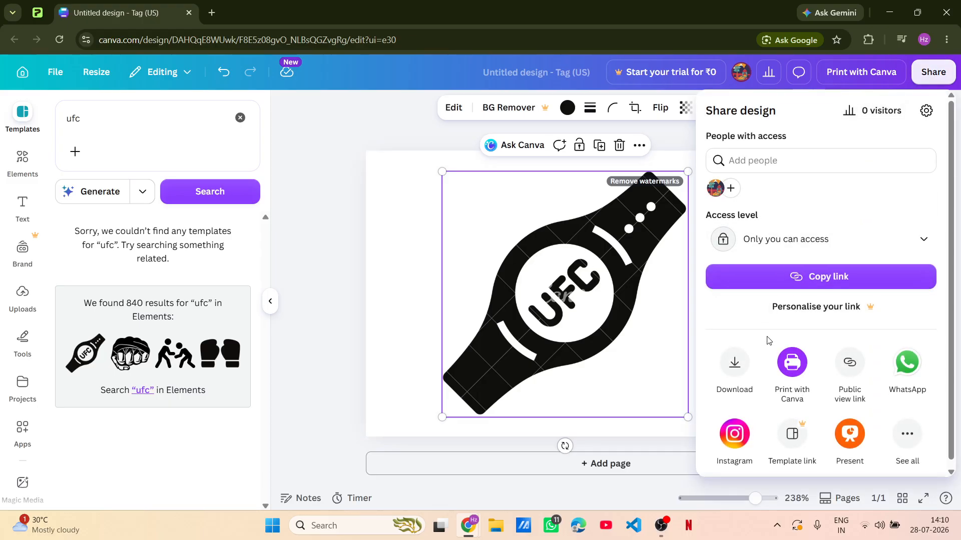
{"action": "scroll", "coordinate": [766, 340], "scroll_direction": "down", "scroll_amount": 1}
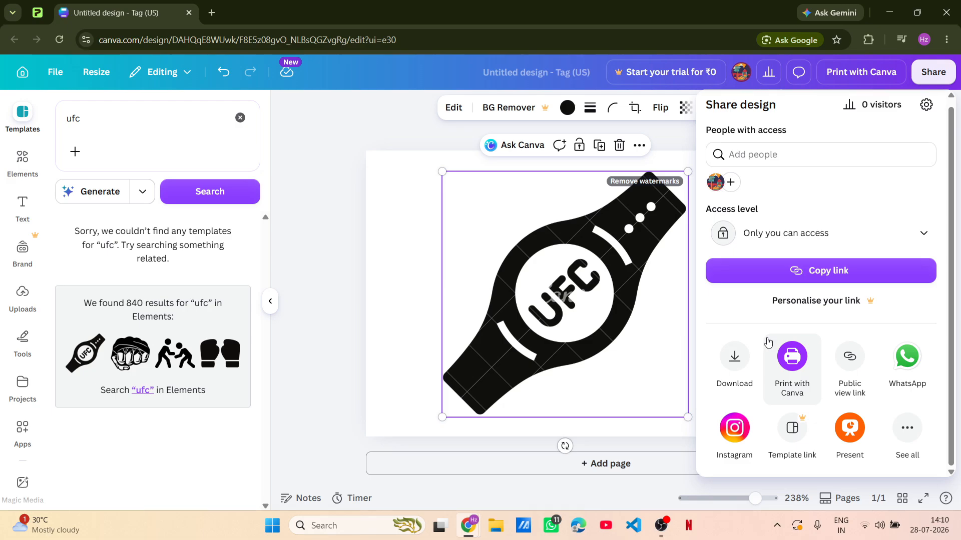
{"action": "left_click", "coordinate": [734, 367]}
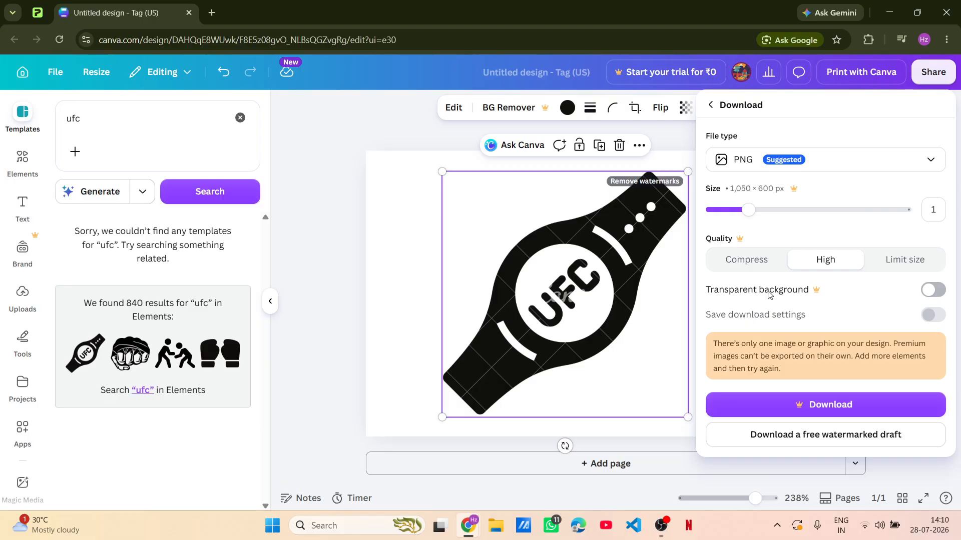
{"action": "left_click", "coordinate": [814, 438]}
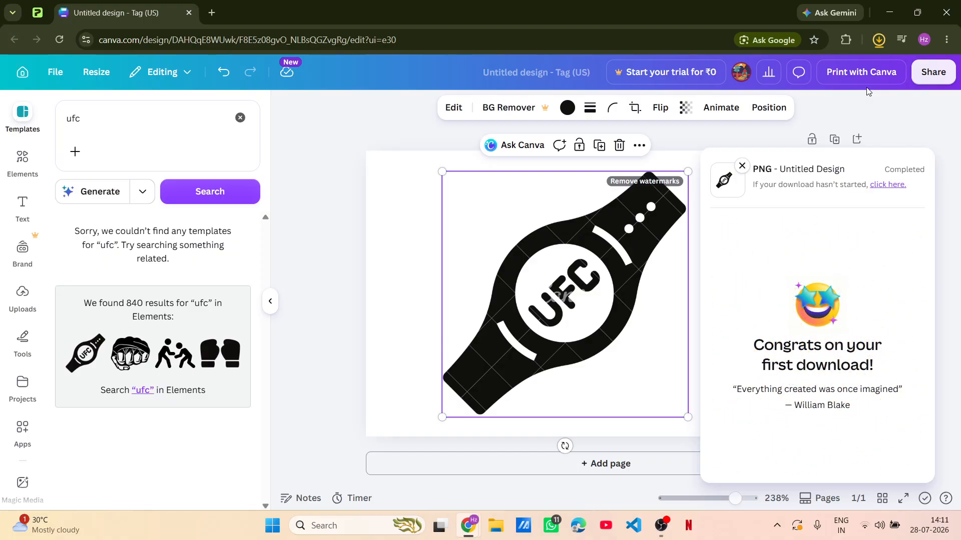
{"action": "left_click", "coordinate": [879, 40]}
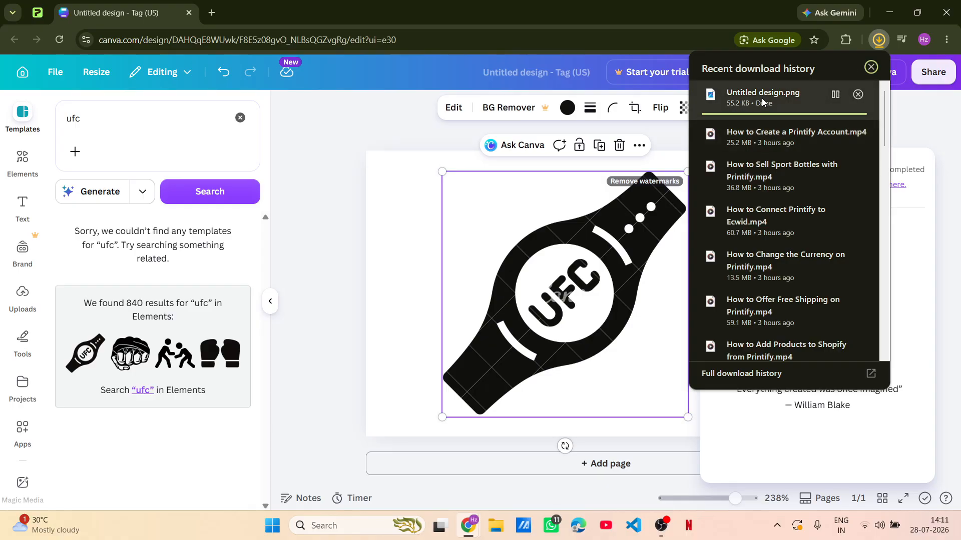
{"action": "left_click", "coordinate": [353, 184]}
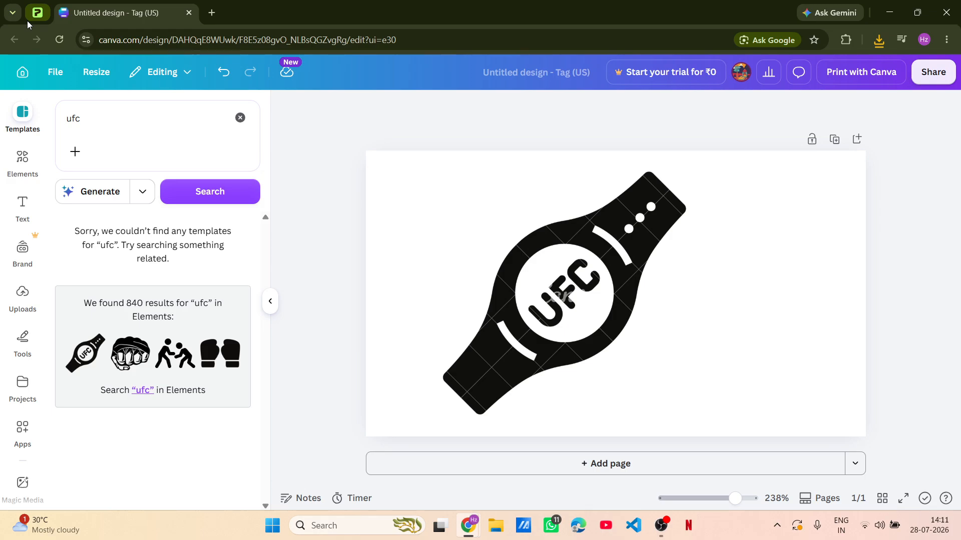
{"action": "mouse_move", "coordinate": [25, 20]}
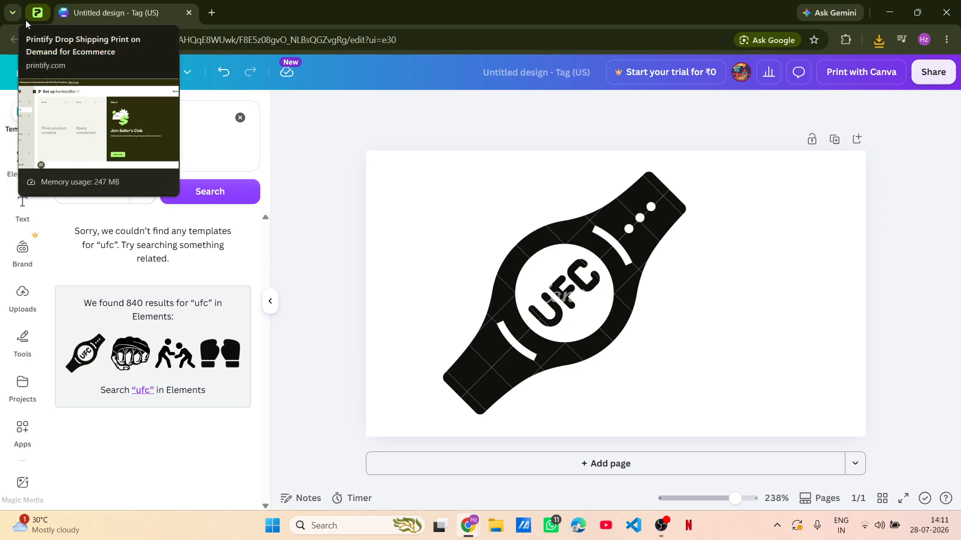
{"action": "left_click", "coordinate": [35, 14]}
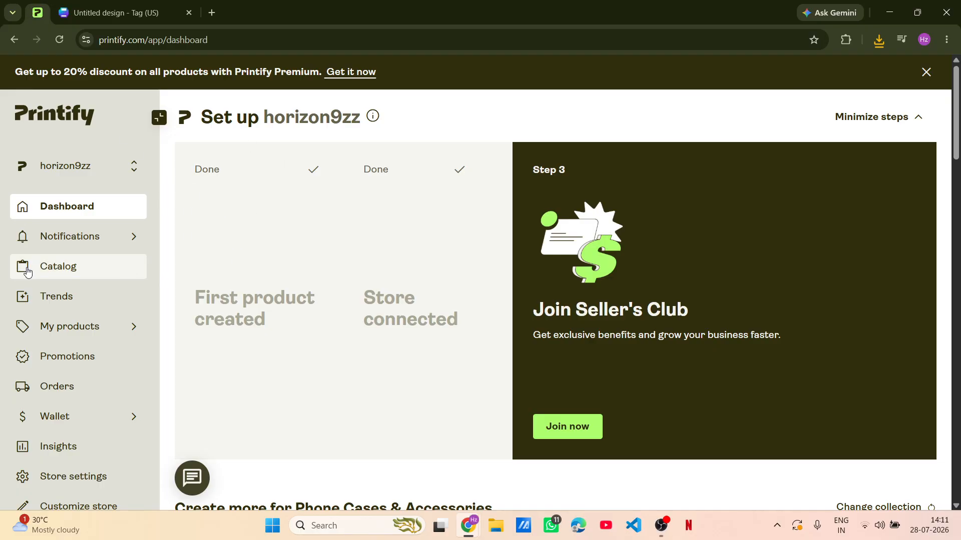
{"action": "left_click", "coordinate": [73, 15]}
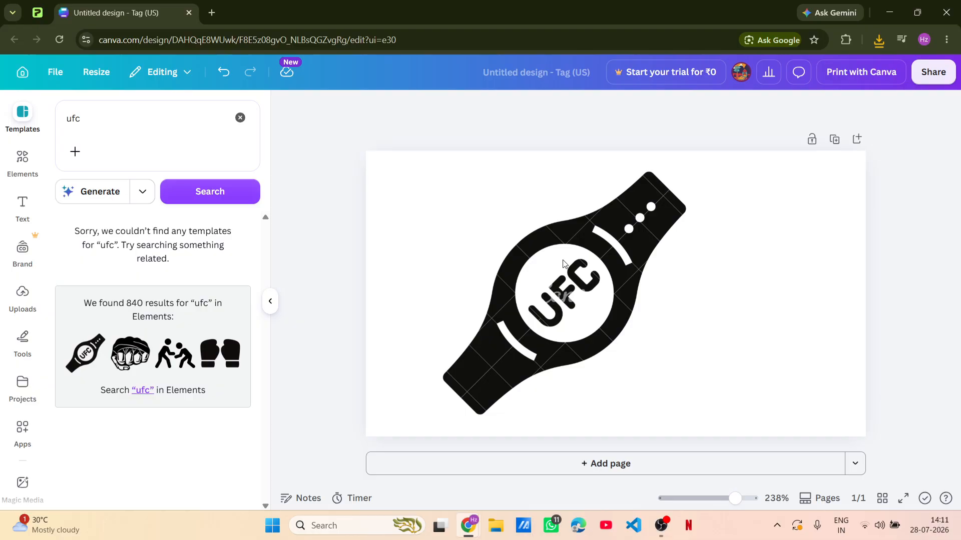
{"action": "left_click", "coordinate": [933, 72]}
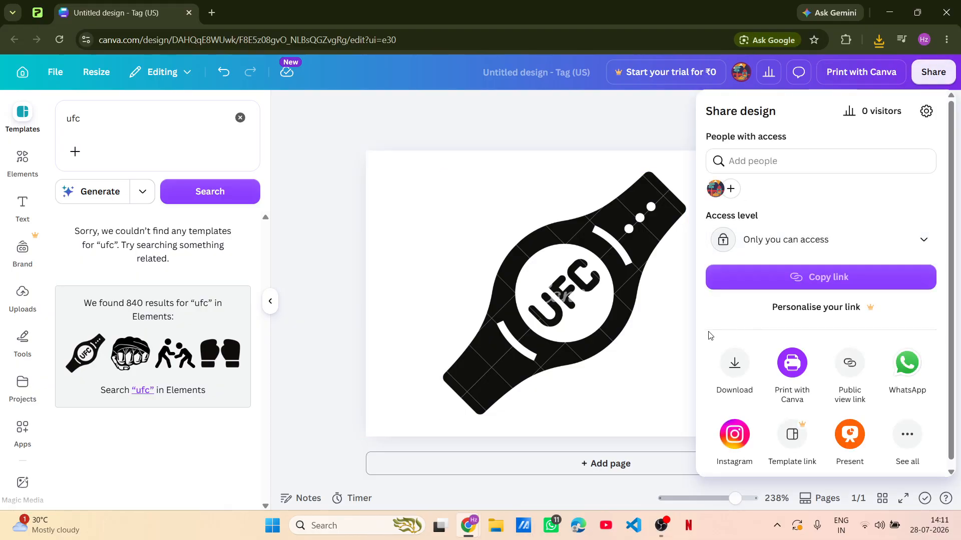
{"action": "left_click", "coordinate": [461, 158]}
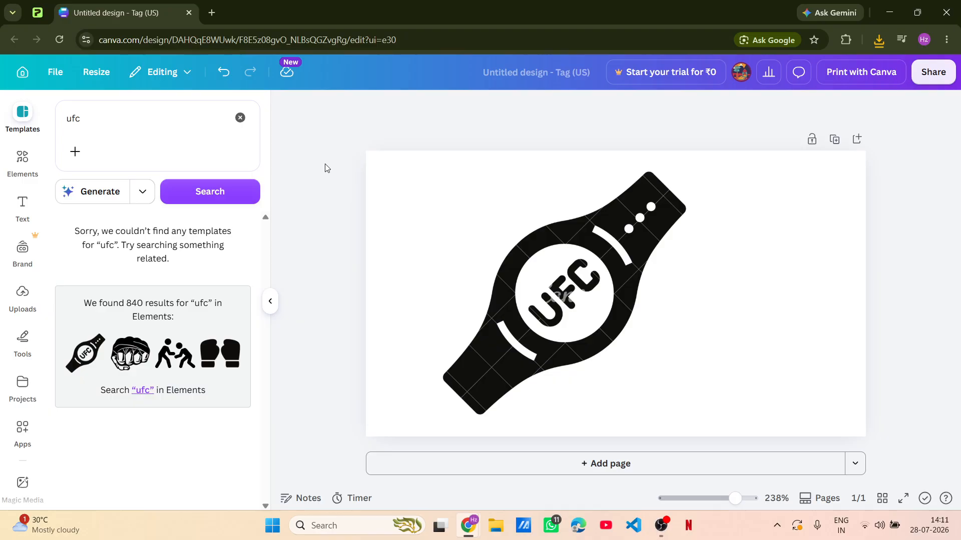
Step: Switch to Printify and open the product catalog
{"action": "left_click", "coordinate": [38, 13]}
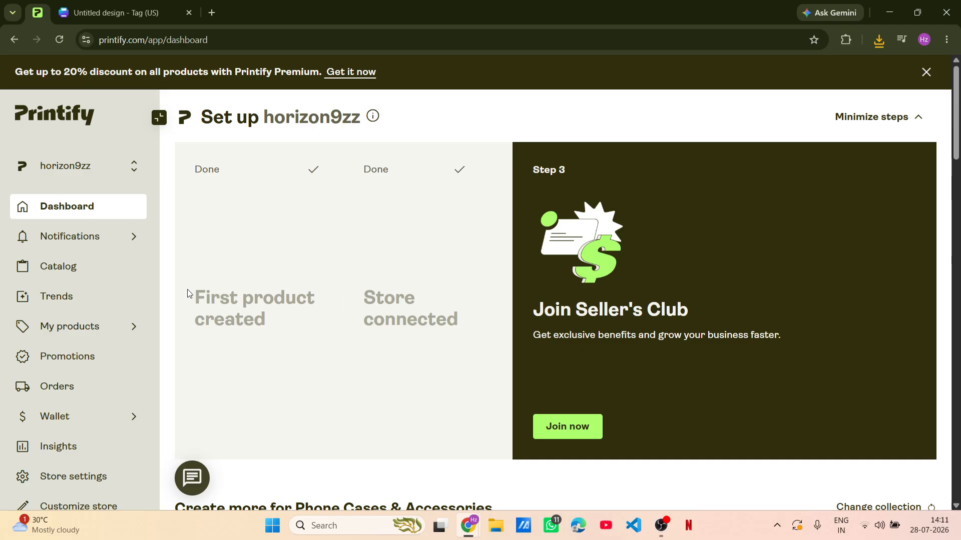
{"action": "left_click", "coordinate": [80, 277]}
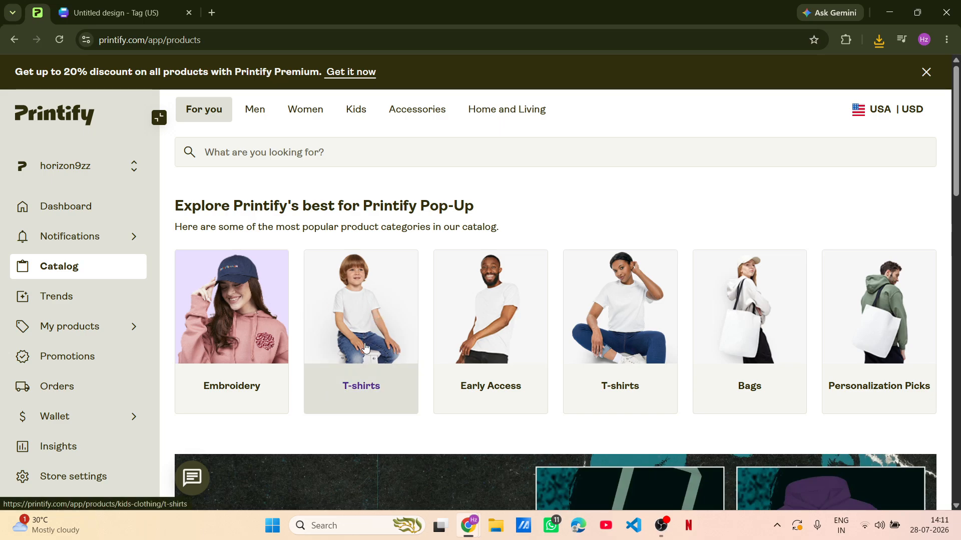
Step: Look through the kids' T-shirts category in the catalog
{"action": "left_click", "coordinate": [365, 348]}
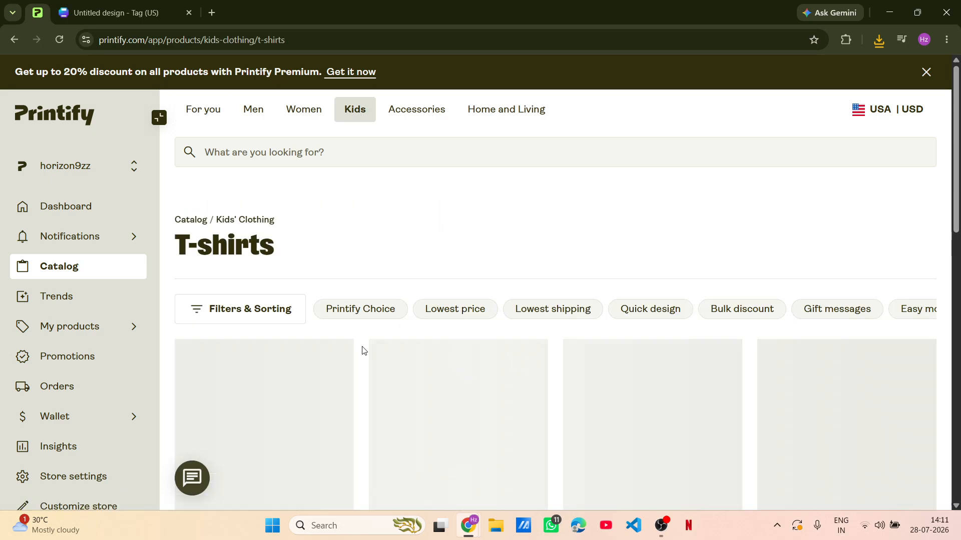
{"action": "scroll", "coordinate": [355, 333], "scroll_direction": "down", "scroll_amount": 7}
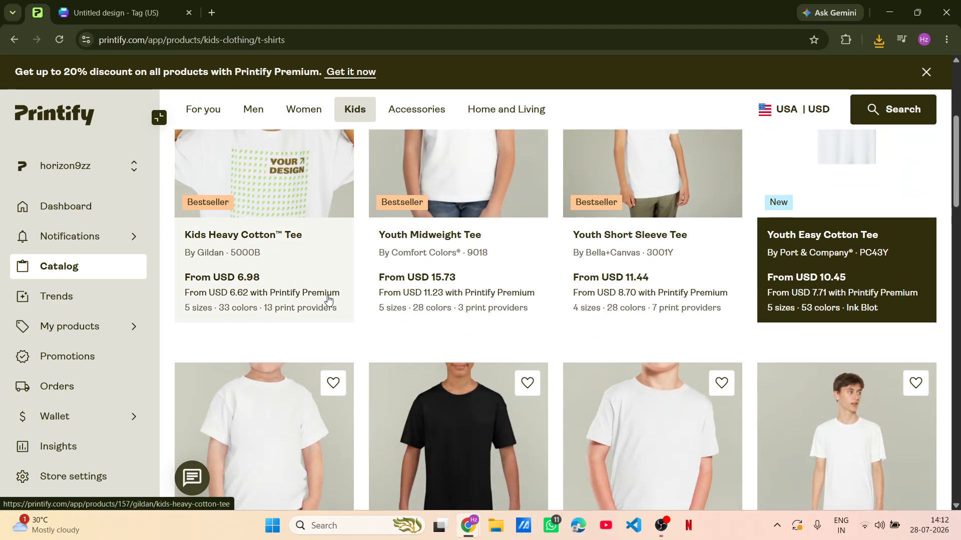
{"action": "scroll", "coordinate": [326, 300], "scroll_direction": "up", "scroll_amount": 4}
{"action": "scroll", "coordinate": [327, 300], "scroll_direction": "up", "scroll_amount": 4}
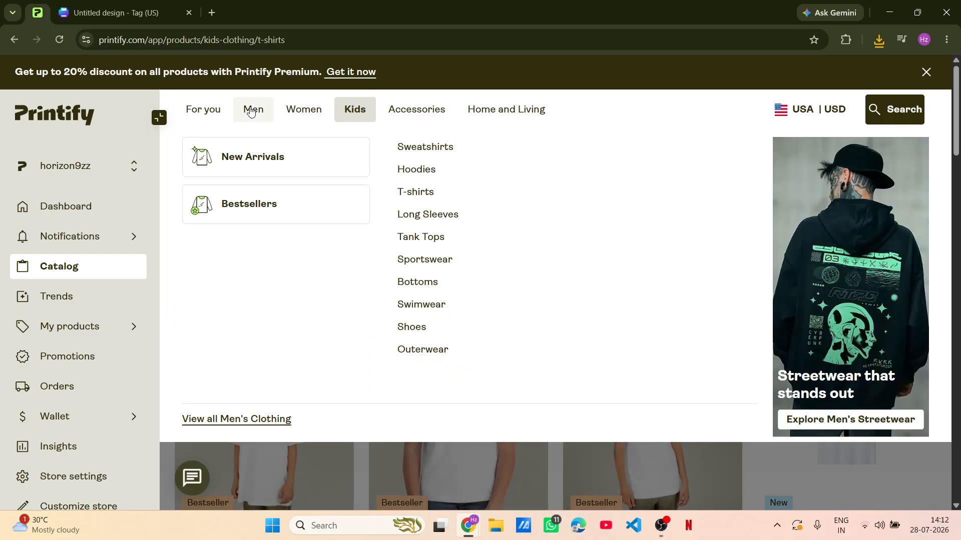
Step: Choose the Unisex Garment-Dyed T-shirt by Comfort Colors from men's clothing and start designing it with Printify Choice
{"action": "left_click", "coordinate": [252, 110]}
{"action": "scroll", "coordinate": [323, 343], "scroll_direction": "down", "scroll_amount": 8}
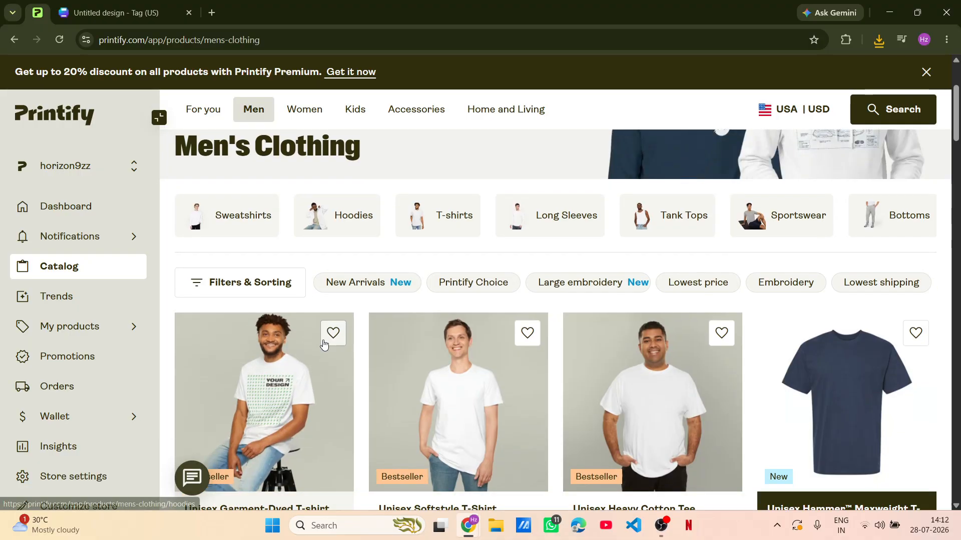
{"action": "scroll", "coordinate": [323, 343], "scroll_direction": "down", "scroll_amount": 6}
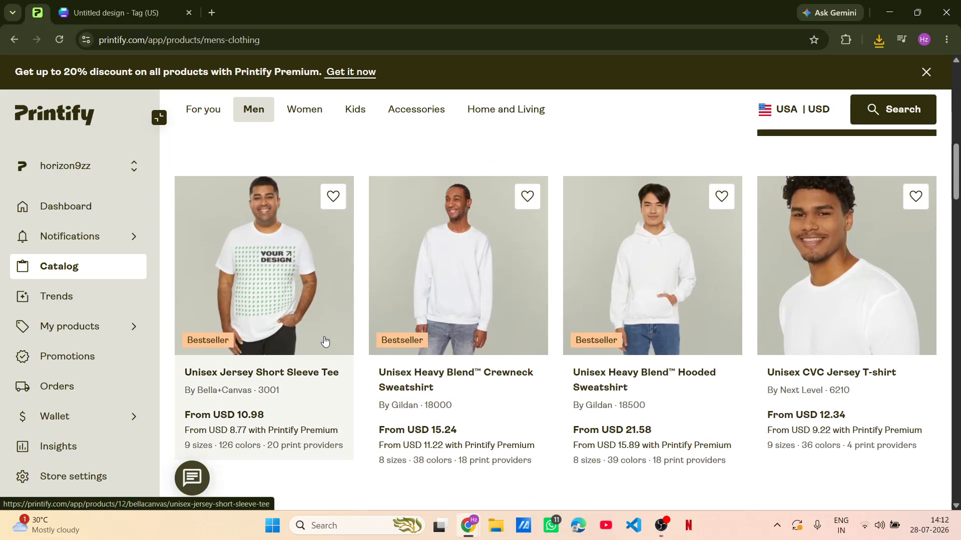
{"action": "scroll", "coordinate": [324, 342], "scroll_direction": "up", "scroll_amount": 7}
{"action": "scroll", "coordinate": [325, 342], "scroll_direction": "up", "scroll_amount": 6}
{"action": "scroll", "coordinate": [323, 340], "scroll_direction": "down", "scroll_amount": 8}
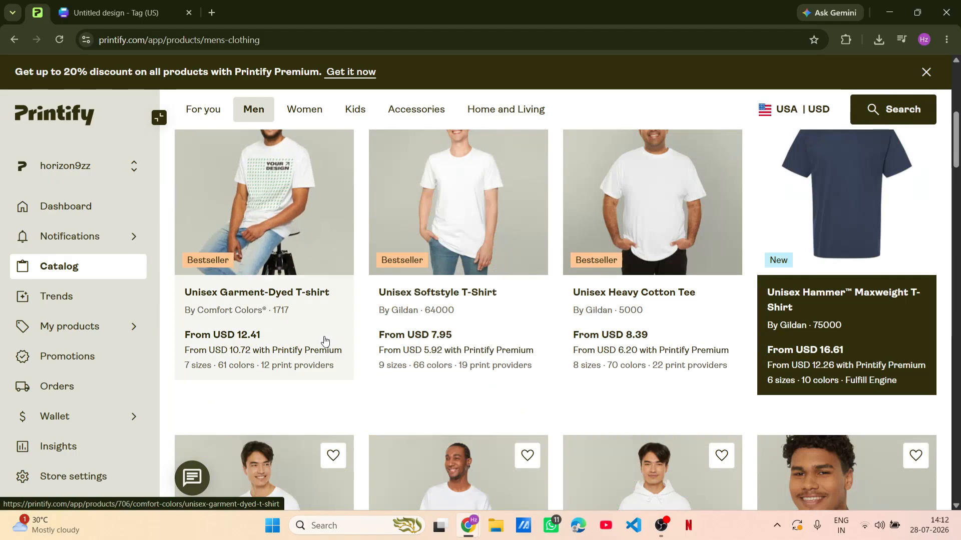
{"action": "left_click", "coordinate": [300, 241]}
{"action": "scroll", "coordinate": [469, 323], "scroll_direction": "down", "scroll_amount": 6}
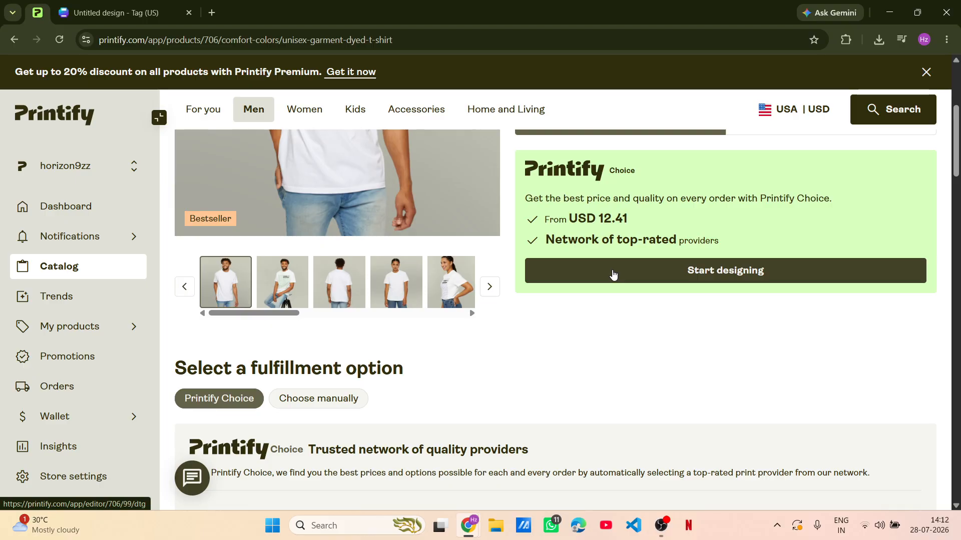
{"action": "left_click", "coordinate": [613, 273]}
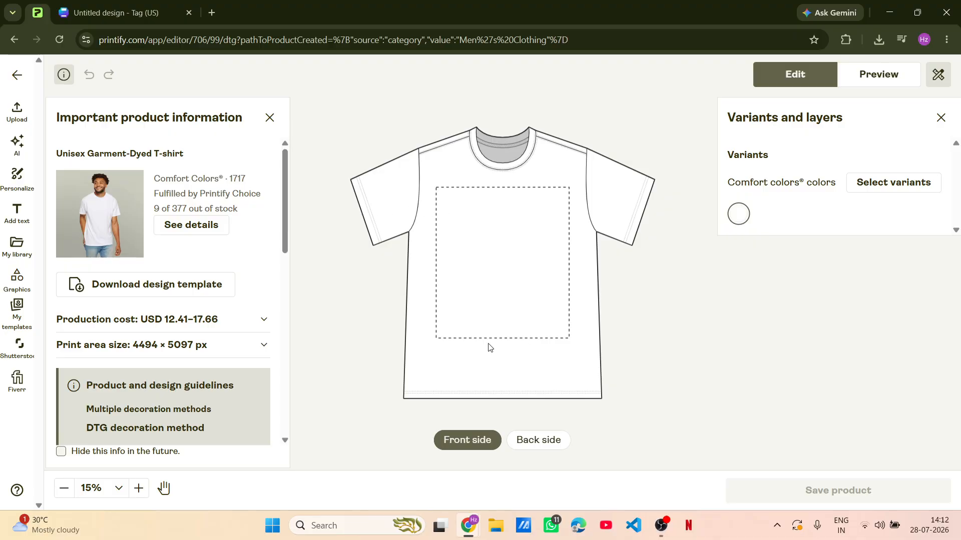
Step: Look at the shirt's color variants, close the list and dismiss the hint about product variants
{"action": "left_click_drag", "start_coordinate": [502, 263], "coordinate": [541, 261]}
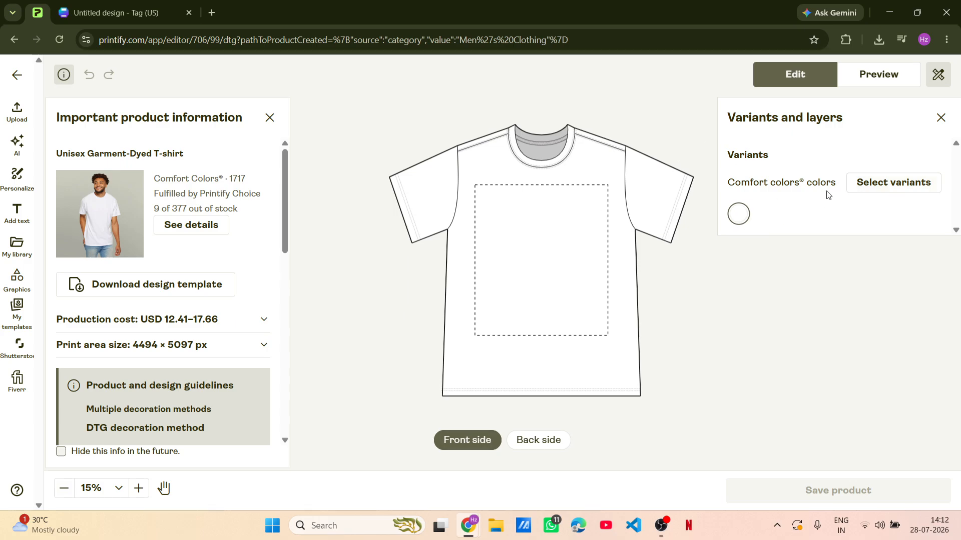
{"action": "left_click", "coordinate": [882, 189]}
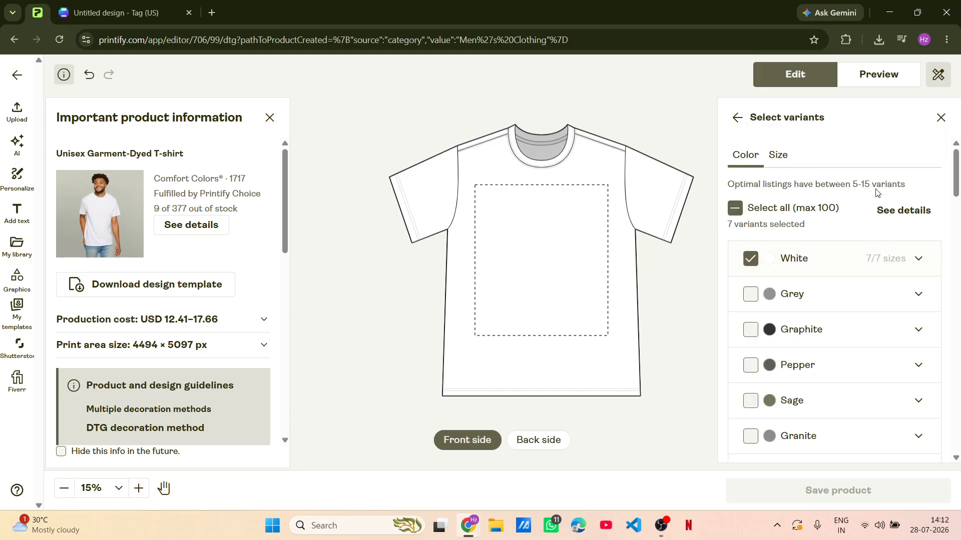
{"action": "left_click", "coordinate": [942, 117]}
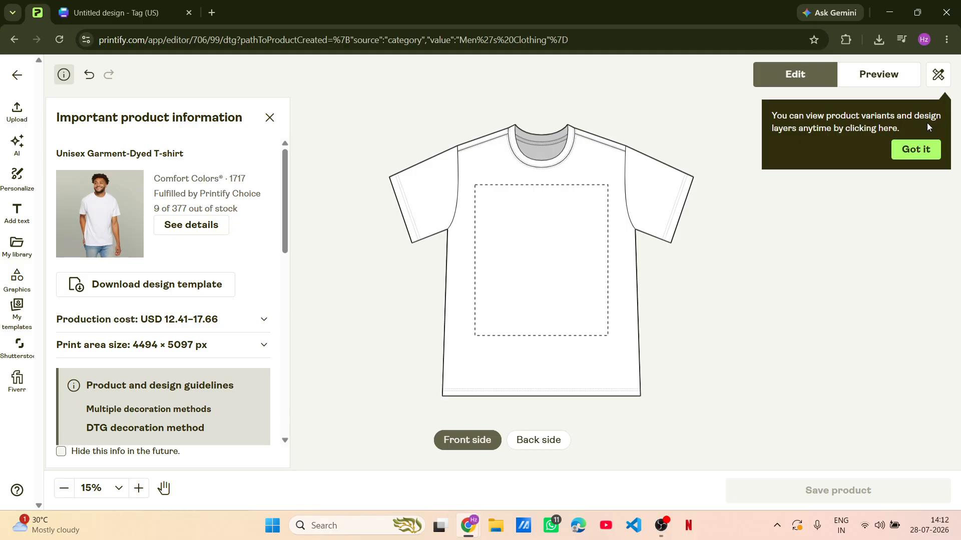
{"action": "left_click", "coordinate": [912, 146]}
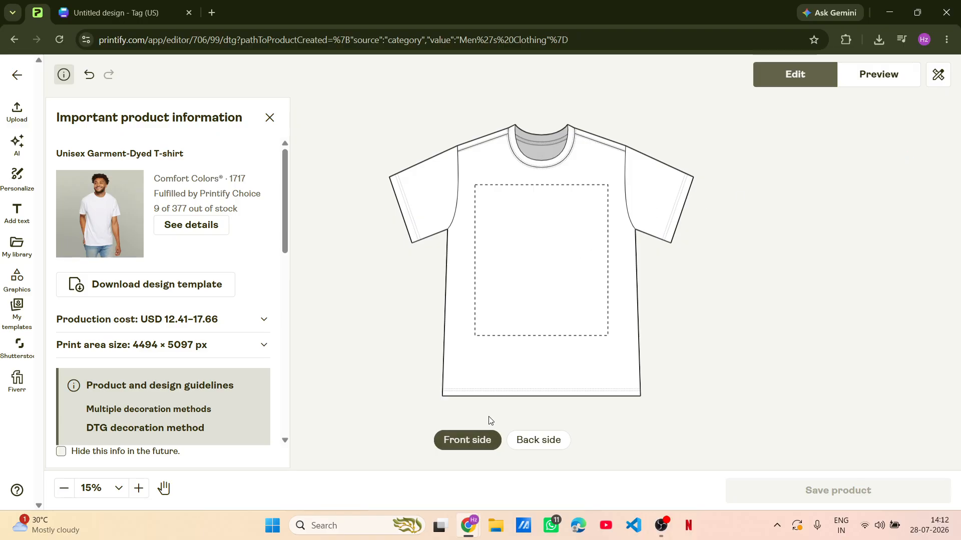
Step: Upload the Untitled design PNG from the device's Downloads folder onto the front side of the shirt
{"action": "scroll", "coordinate": [495, 398], "scroll_direction": "down", "scroll_amount": 3}
{"action": "scroll", "coordinate": [495, 395], "scroll_direction": "up", "scroll_amount": 2}
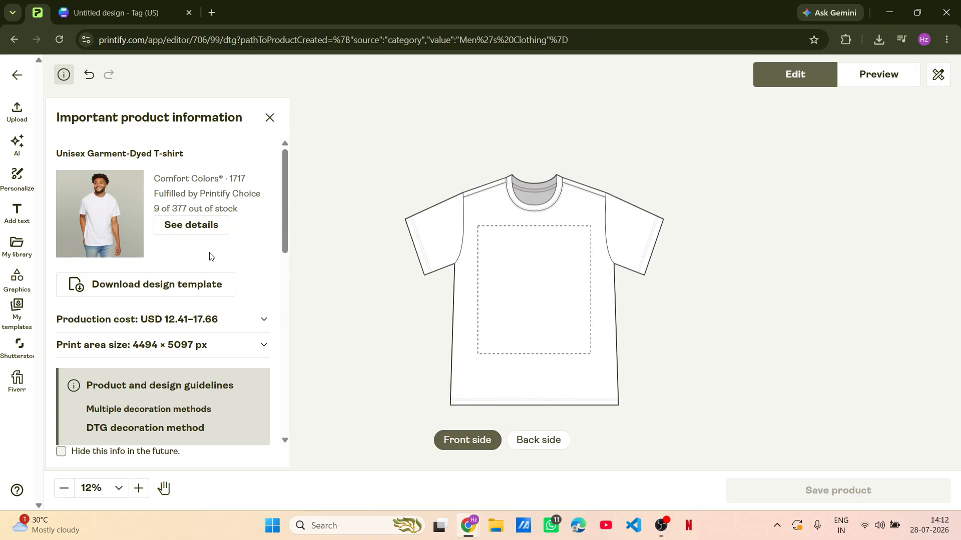
{"action": "left_click", "coordinate": [18, 120]}
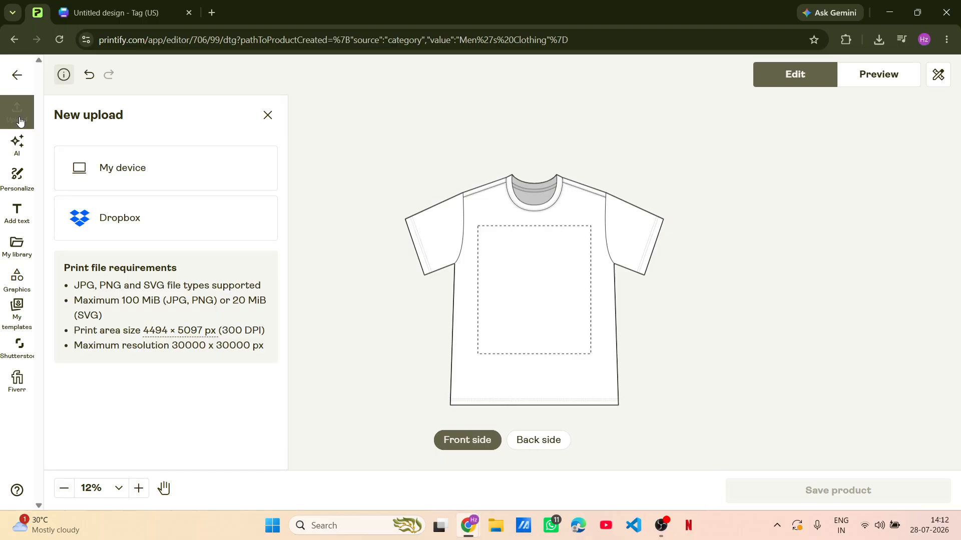
{"action": "left_click", "coordinate": [157, 165]}
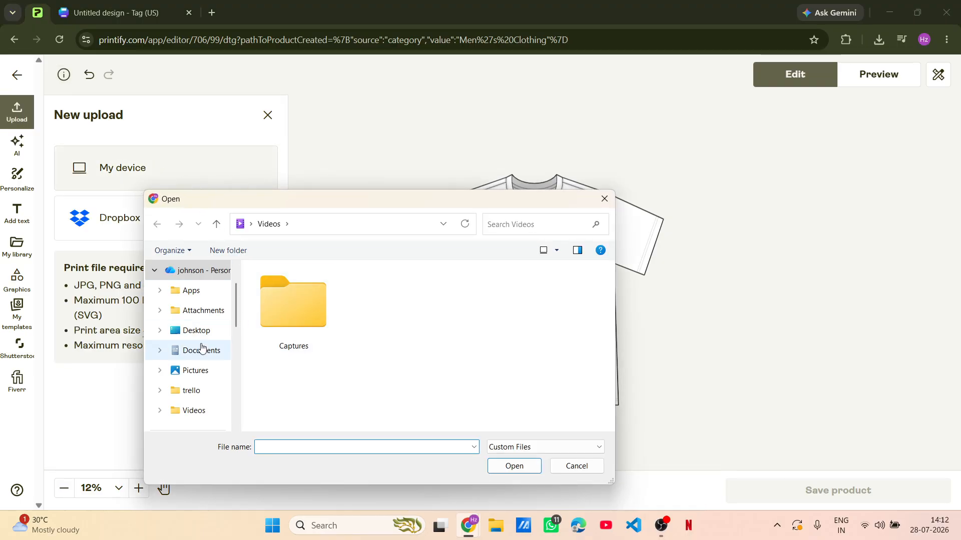
{"action": "scroll", "coordinate": [203, 342], "scroll_direction": "down", "scroll_amount": 3}
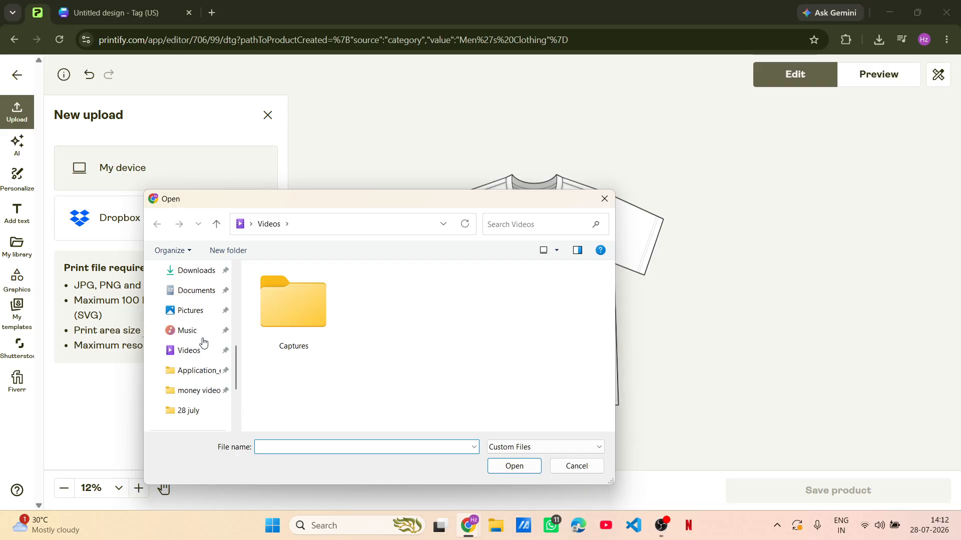
{"action": "left_click", "coordinate": [196, 273]}
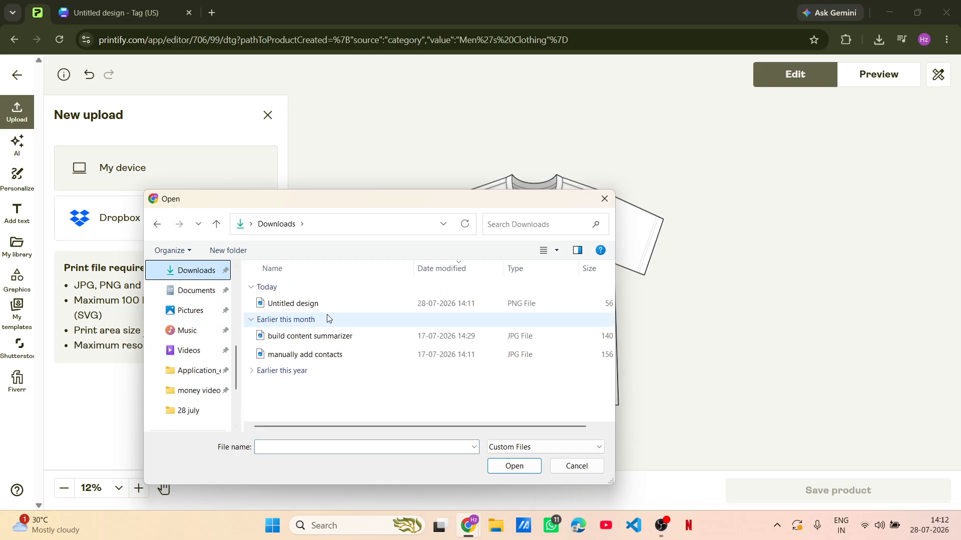
{"action": "left_click", "coordinate": [288, 304]}
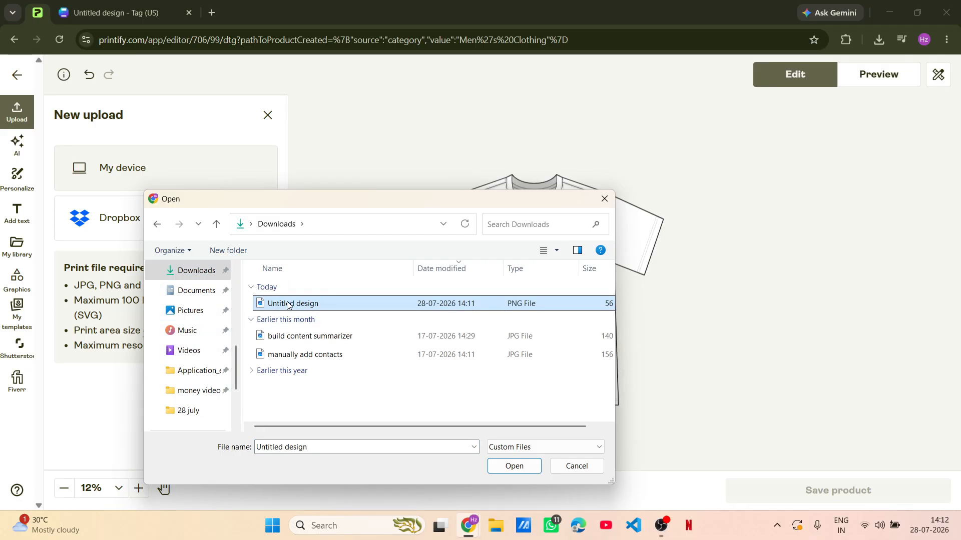
{"action": "left_click", "coordinate": [516, 466]}
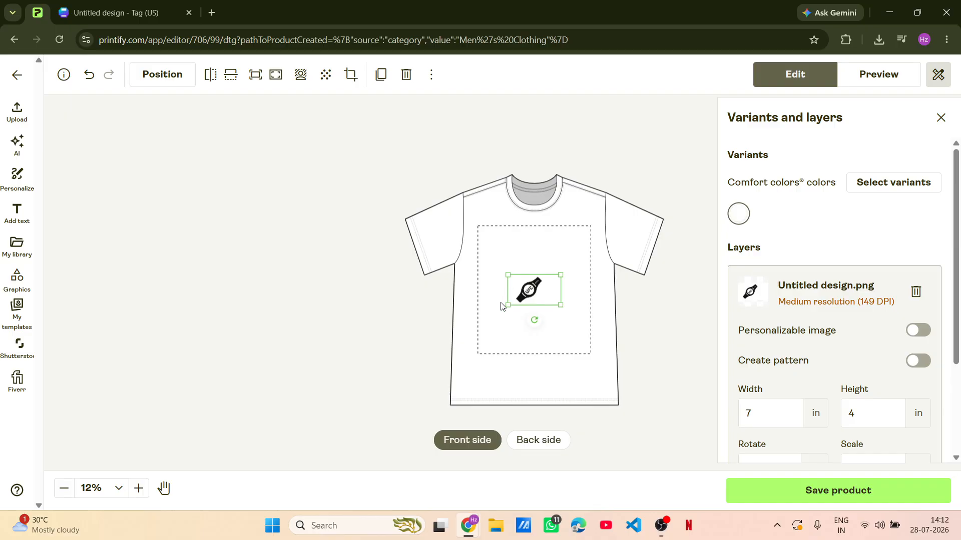
Step: Enlarge the UFC belt design to about 30.4 by 17.4 in, fitting the belt across the front print area, and deselect it
{"action": "left_click_drag", "start_coordinate": [505, 305], "coordinate": [463, 334]}
{"action": "left_click_drag", "start_coordinate": [559, 278], "coordinate": [626, 197]}
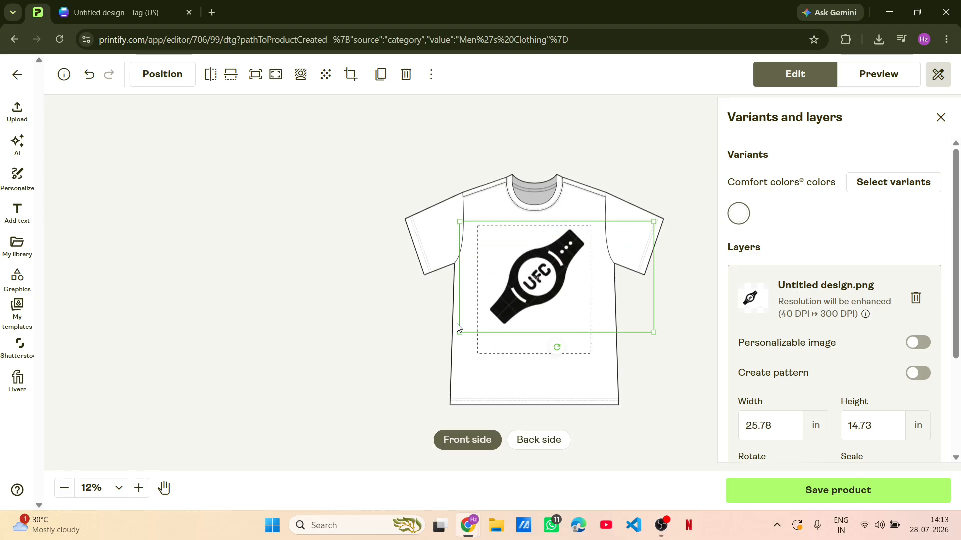
{"action": "left_click_drag", "start_coordinate": [460, 334], "coordinate": [448, 342]}
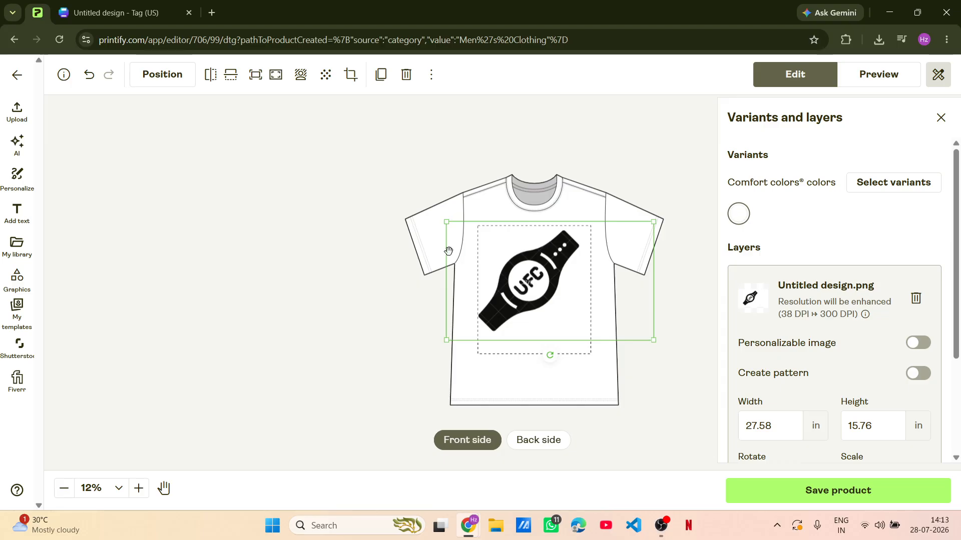
{"action": "left_click_drag", "start_coordinate": [448, 220], "coordinate": [433, 216]}
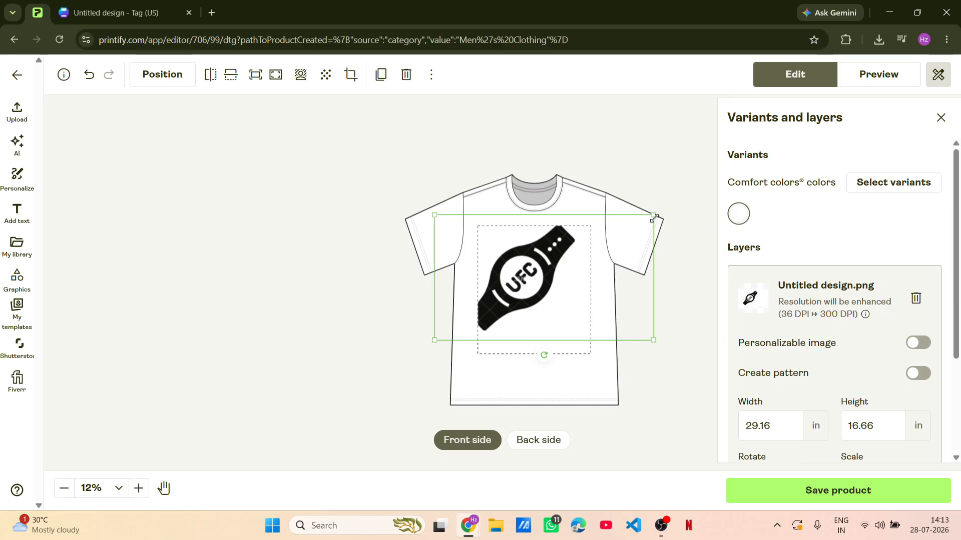
{"action": "left_click_drag", "start_coordinate": [654, 219], "coordinate": [665, 208]}
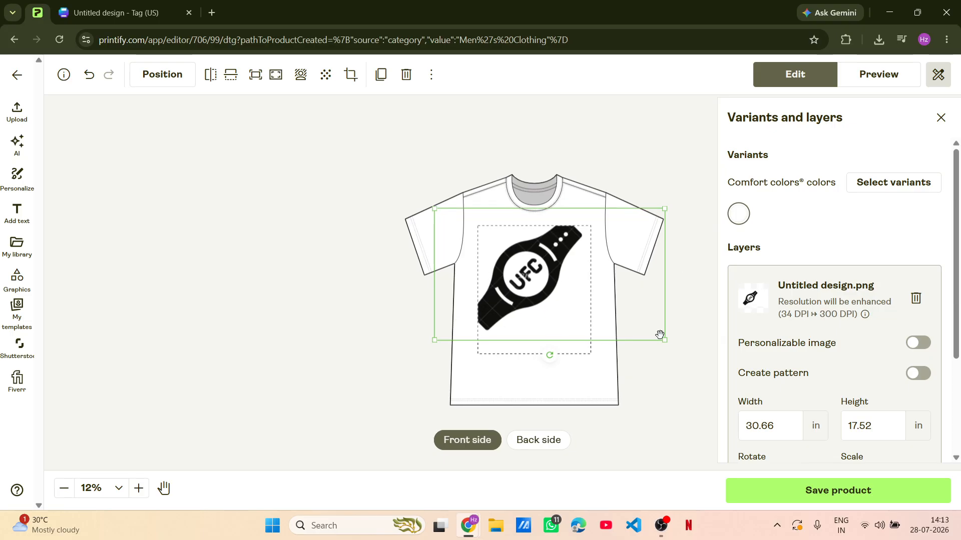
{"action": "mouse_move", "coordinate": [665, 338]}
{"action": "left_mouse_down"}
{"action": "mouse_move", "coordinate": [684, 371]}
{"action": "mouse_move", "coordinate": [676, 353]}
{"action": "left_mouse_up"}
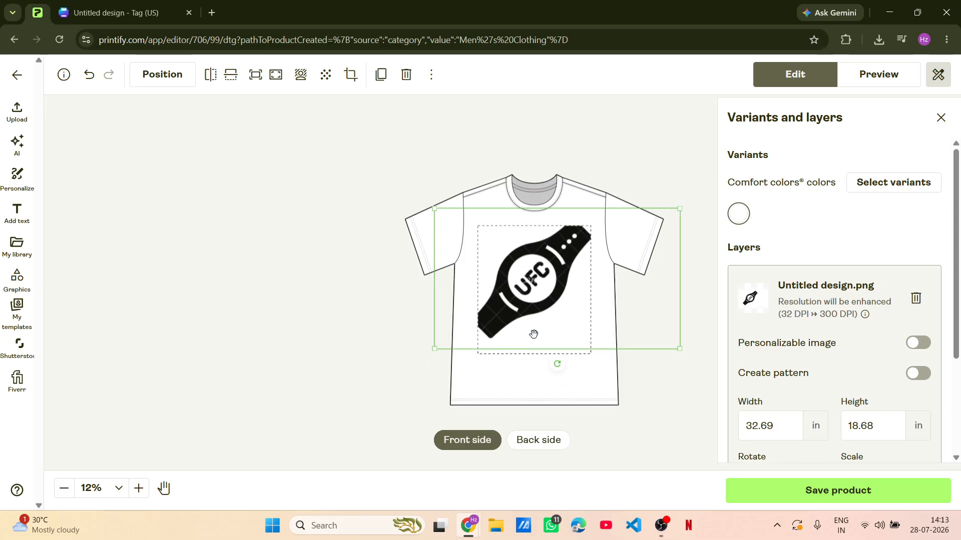
{"action": "left_click_drag", "start_coordinate": [682, 211], "coordinate": [670, 214]}
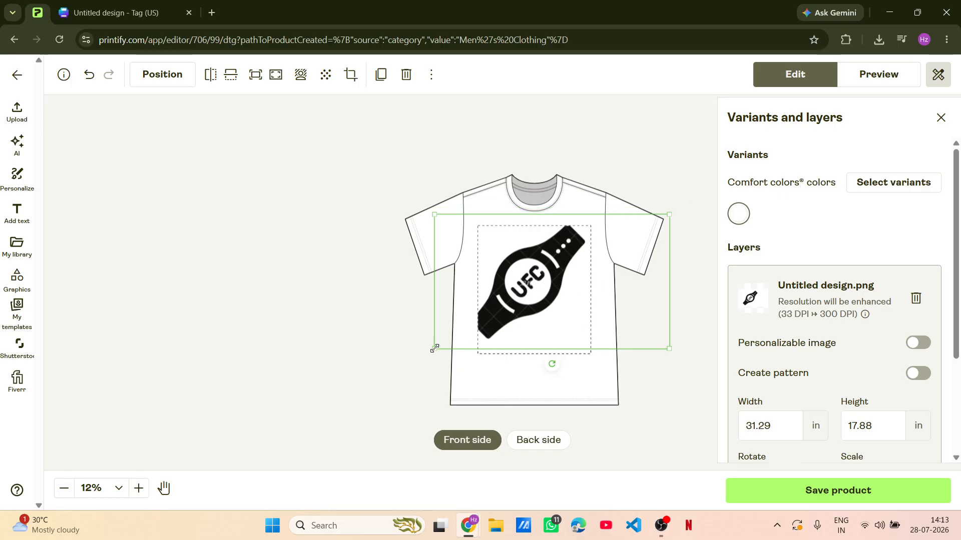
{"action": "mouse_move", "coordinate": [434, 349]}
{"action": "left_mouse_down"}
{"action": "mouse_move", "coordinate": [433, 366]}
{"action": "mouse_move", "coordinate": [450, 347]}
{"action": "mouse_move", "coordinate": [441, 346]}
{"action": "left_mouse_up"}
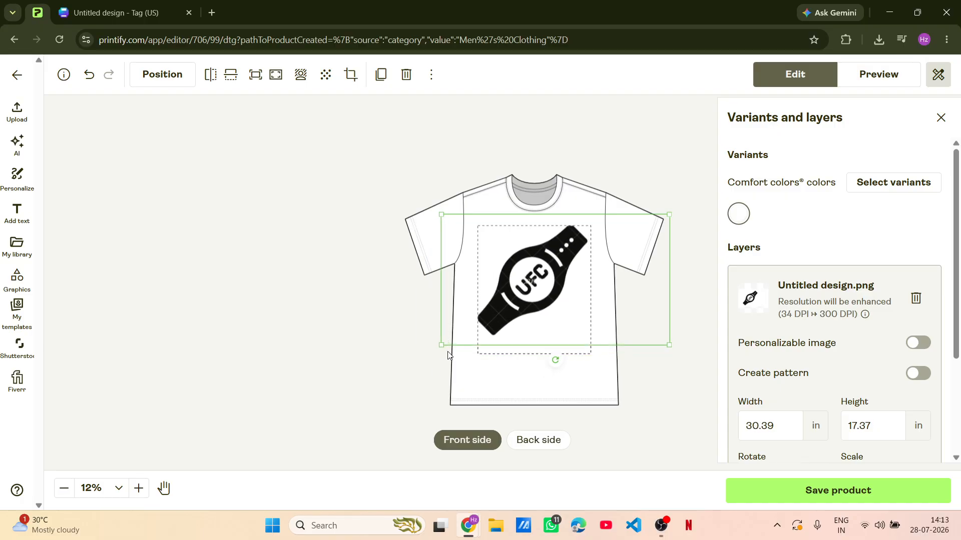
{"action": "left_click", "coordinate": [621, 132]}
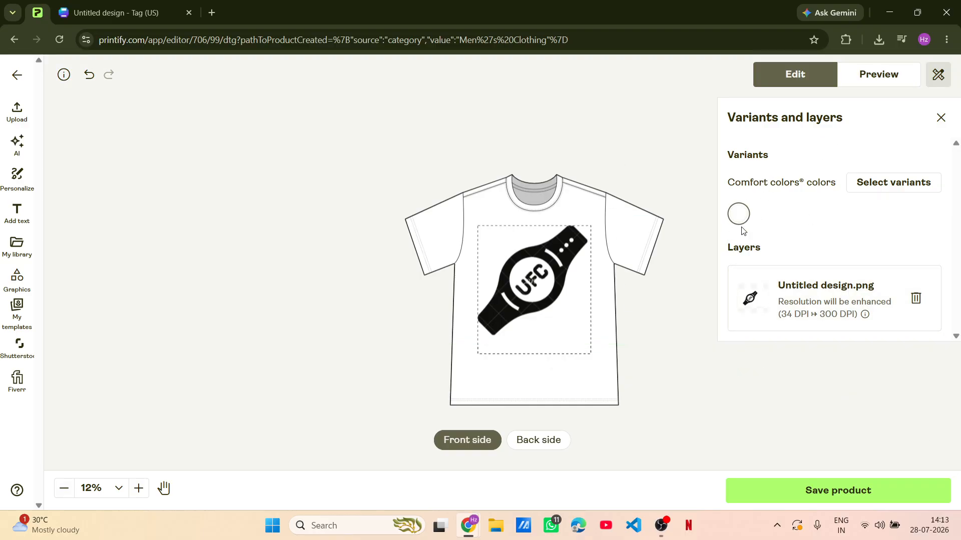
Step: Select Grey as the shirt's color variant, remove White, and look through the further colors
{"action": "left_click", "coordinate": [876, 188]}
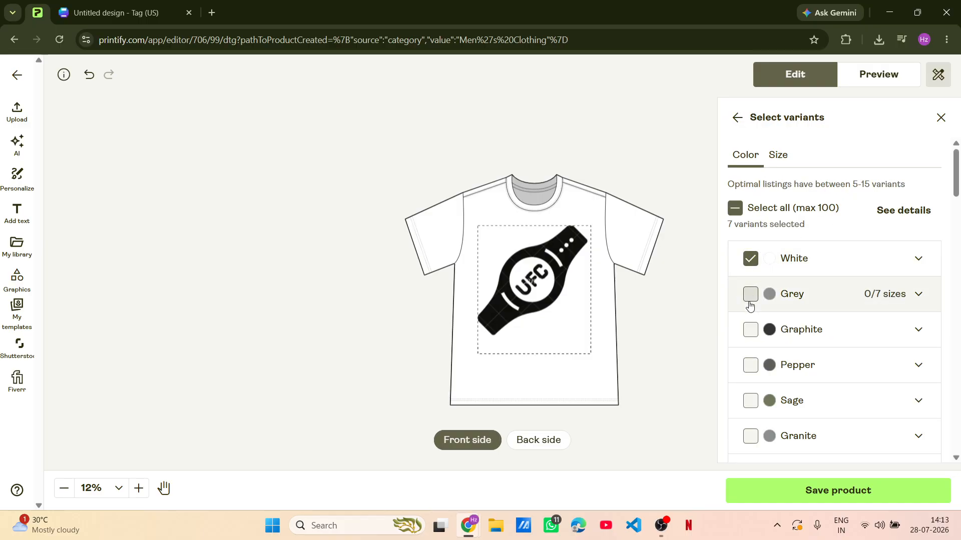
{"action": "left_click", "coordinate": [750, 295]}
{"action": "left_click", "coordinate": [752, 260]}
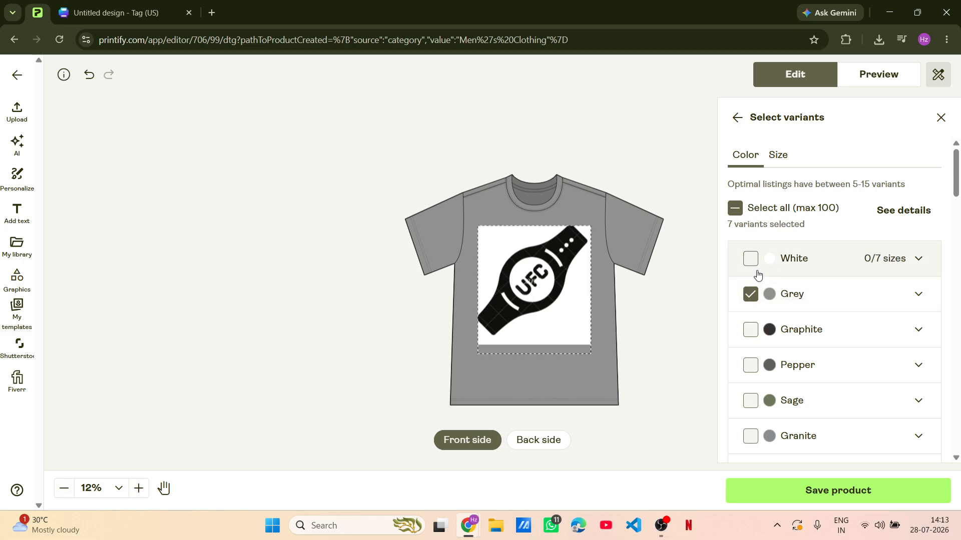
{"action": "scroll", "coordinate": [758, 274], "scroll_direction": "down", "scroll_amount": 5}
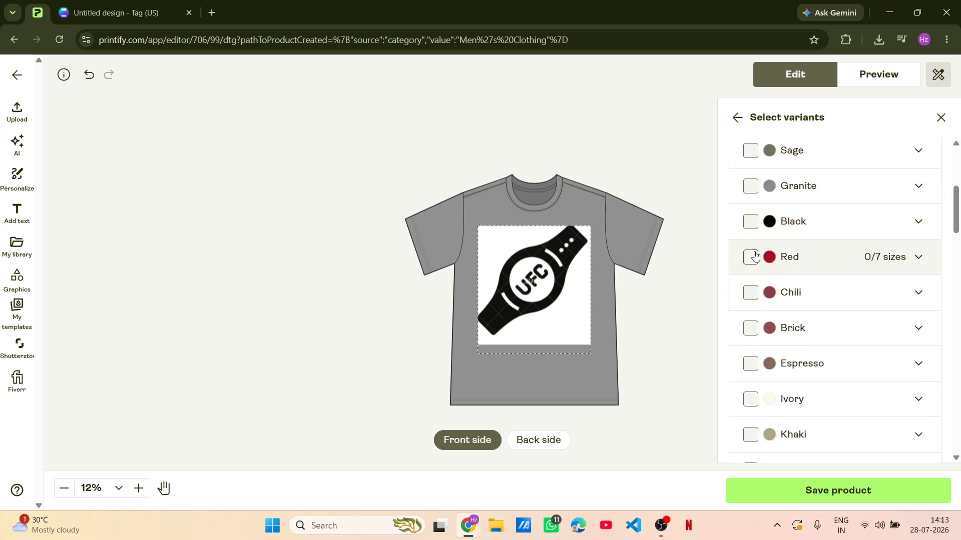